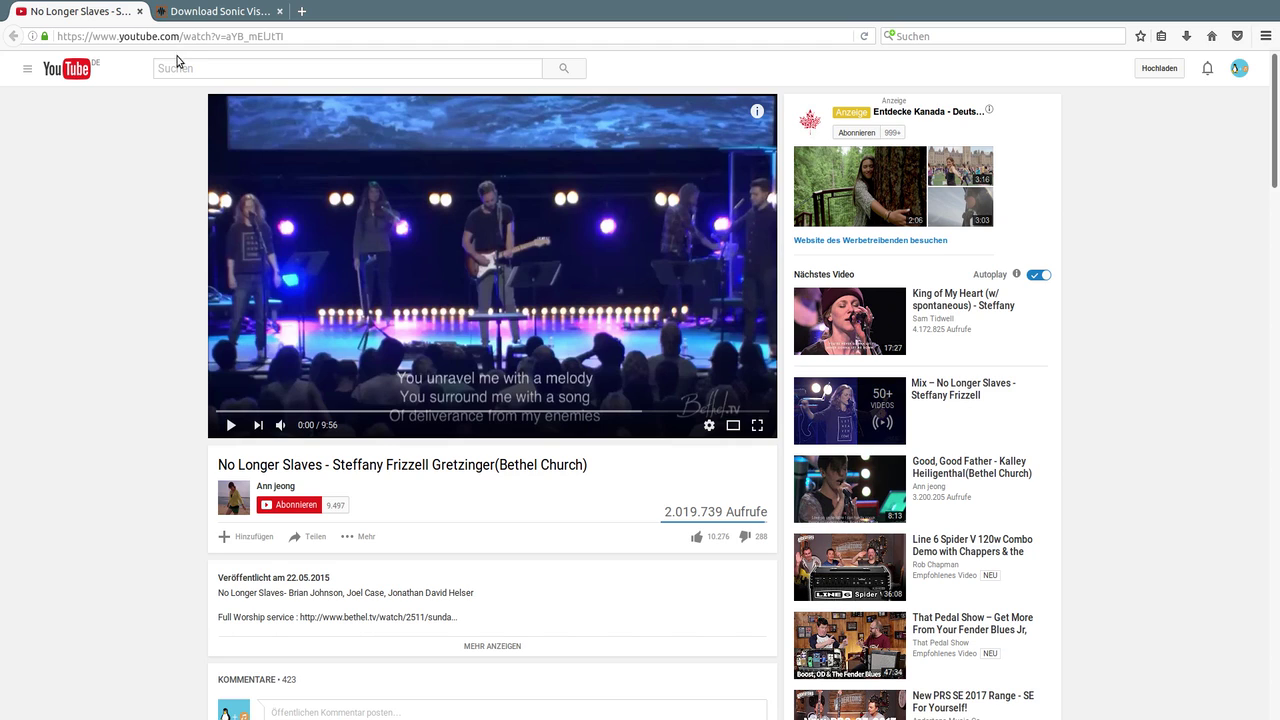
# - Switch from the YouTube video to the Sonic Visualiser download tab showing version 2.5 packages
pyautogui.click(198, 12)
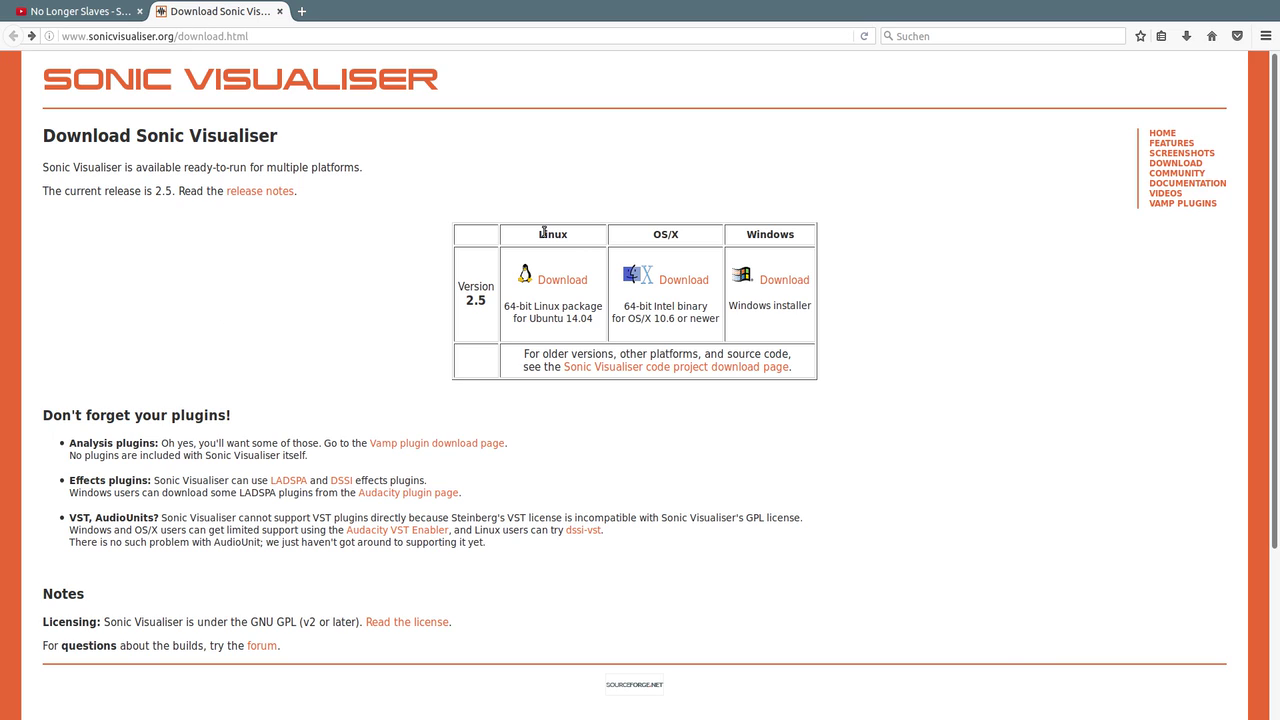
pyautogui.doubleClick(545, 233)
pyautogui.moveTo(650, 234); pyautogui.dragTo(806, 235)
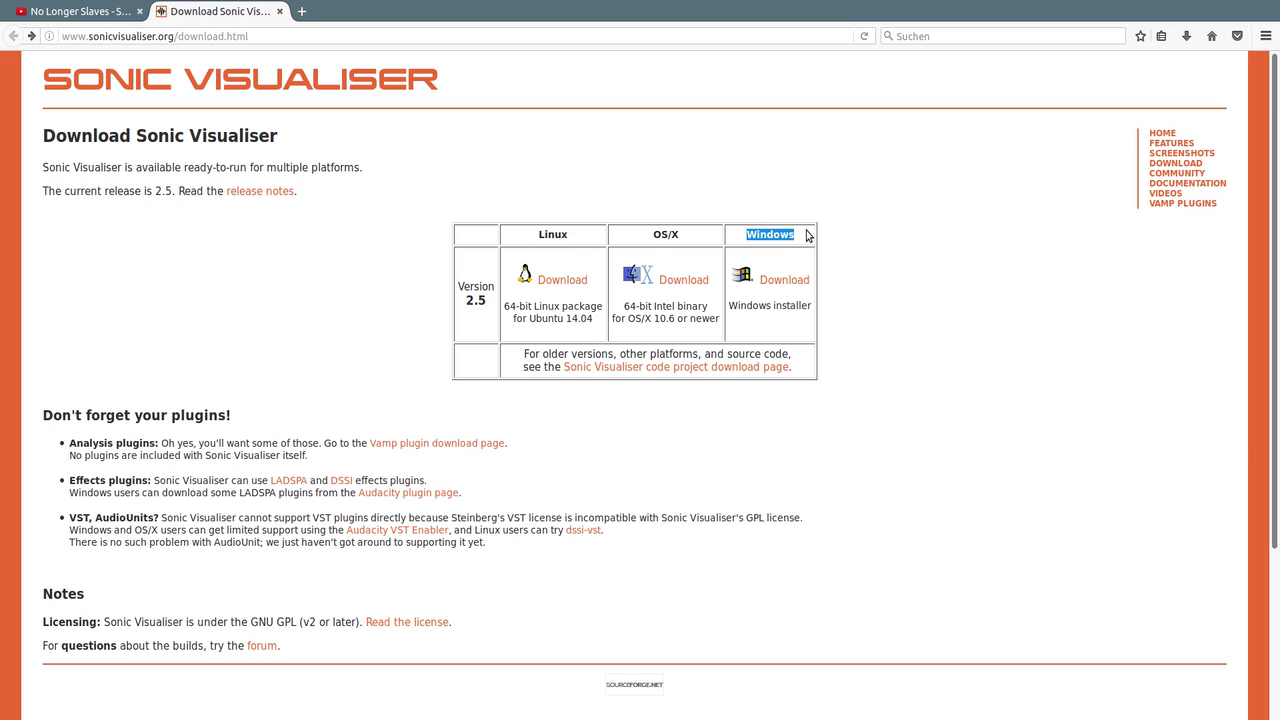
pyautogui.click(325, 395)
pyautogui.moveTo(540, 234); pyautogui.dragTo(568, 236)
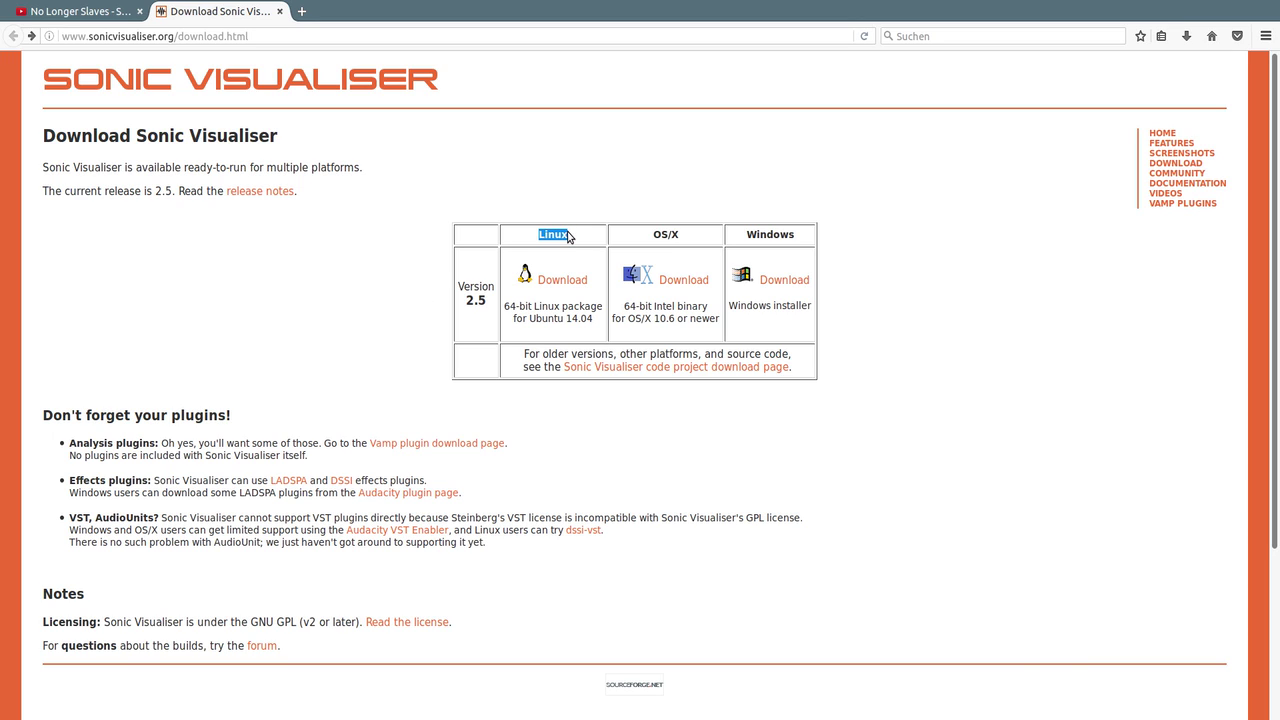
pyautogui.click(305, 427)
# - From the Vamp plugins list, locate Chordino and NNLS Chroma and open its isophonics download page
pyautogui.click(438, 447)
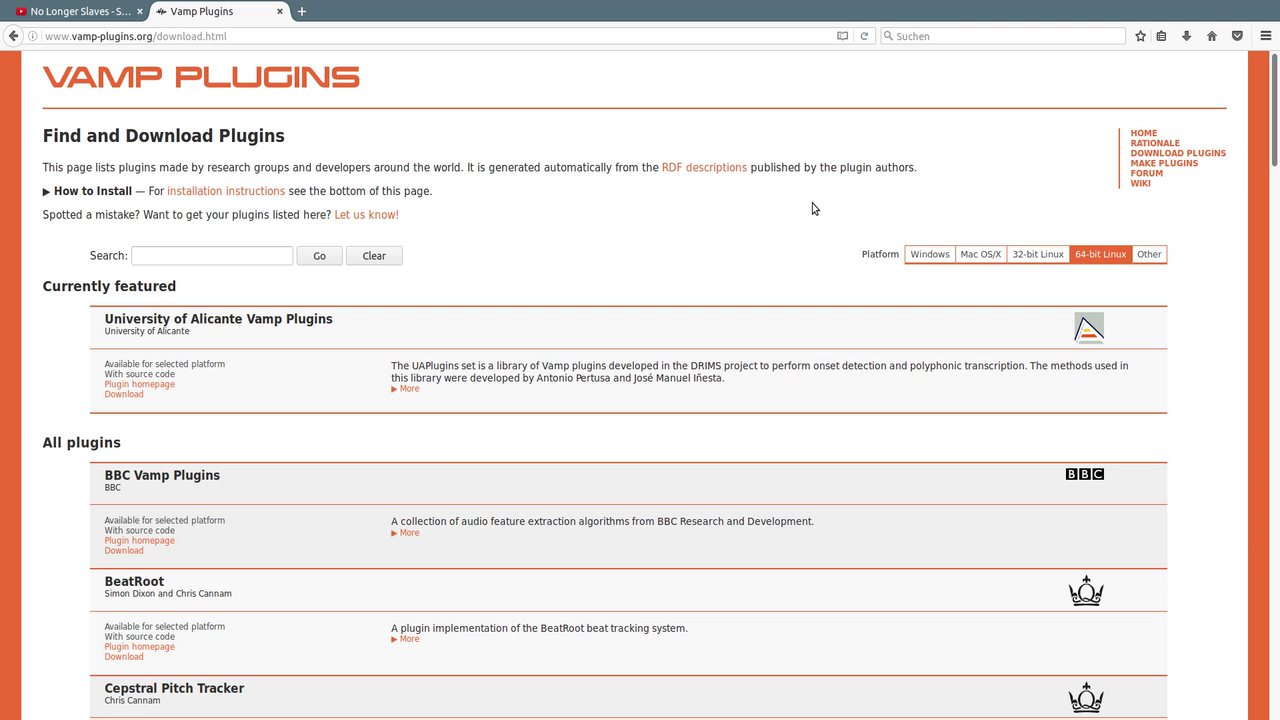
pyautogui.moveTo(1276, 120); pyautogui.dragTo(1277, 218)
pyautogui.moveTo(288, 293); pyautogui.dragTo(103, 293)
pyautogui.moveTo(1276, 223); pyautogui.dragTo(1277, 438)
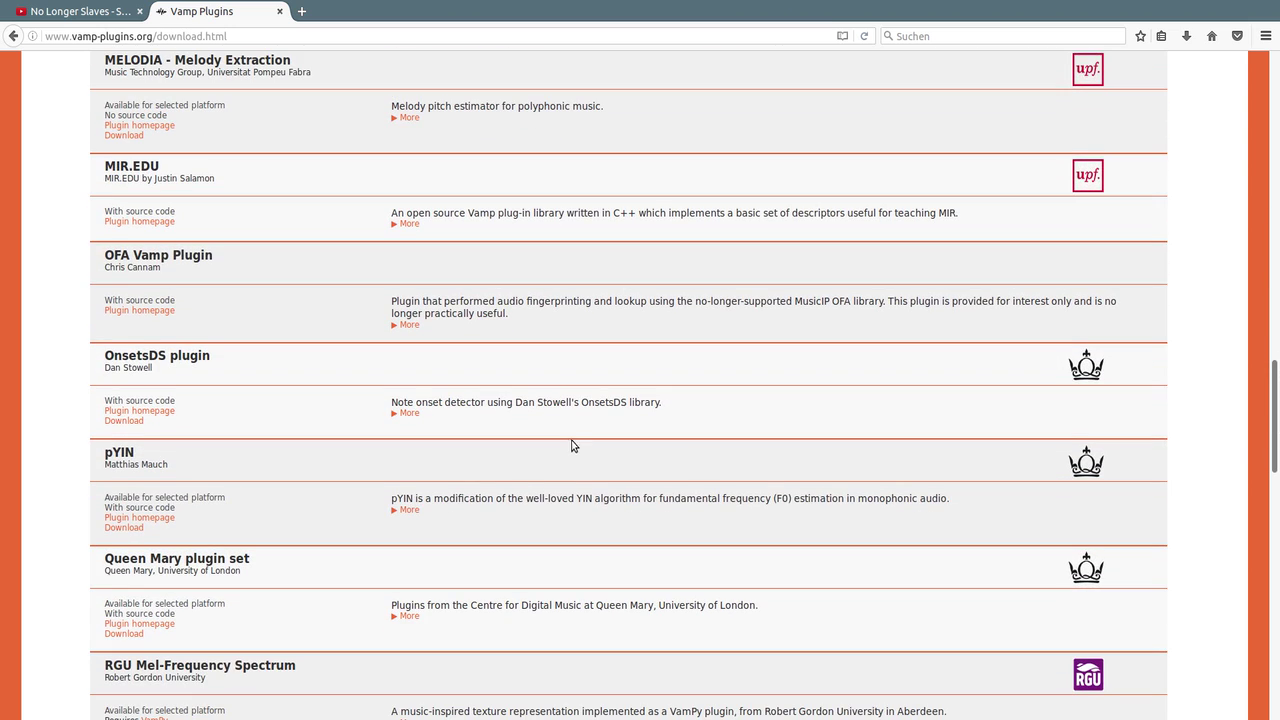
pyautogui.moveTo(257, 562); pyautogui.dragTo(104, 561)
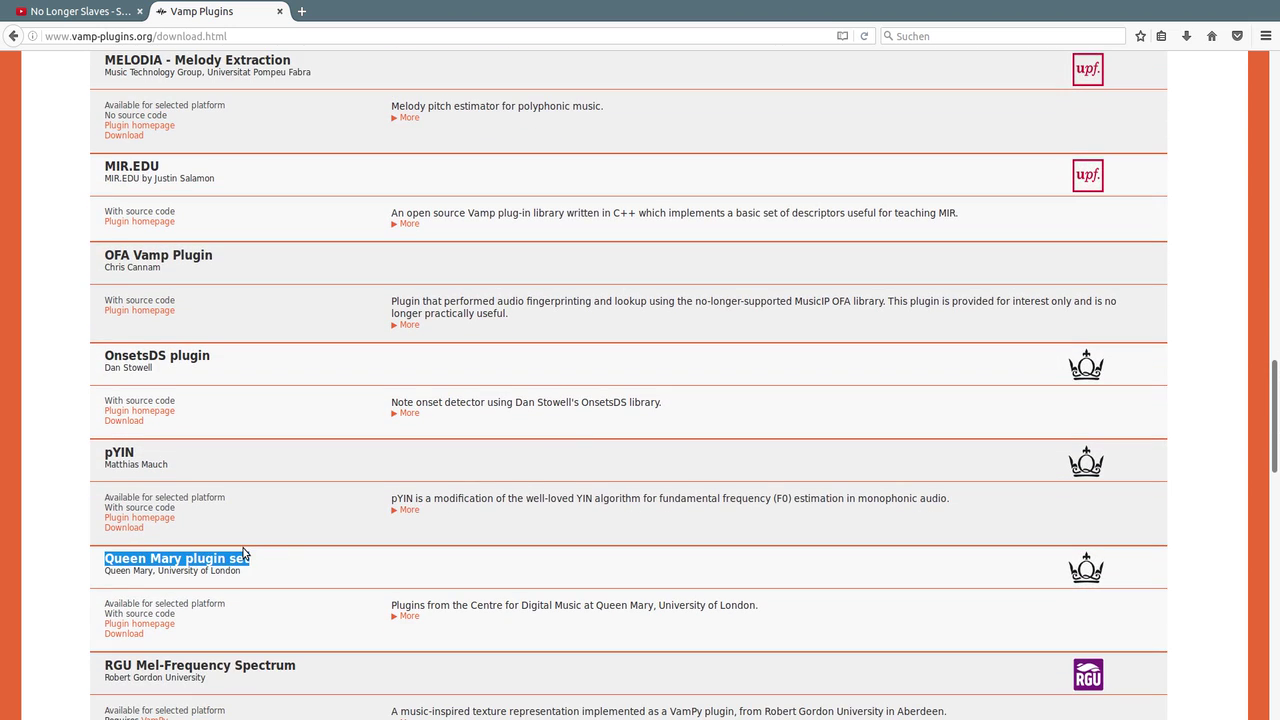
pyautogui.scroll(10, 210, 420)
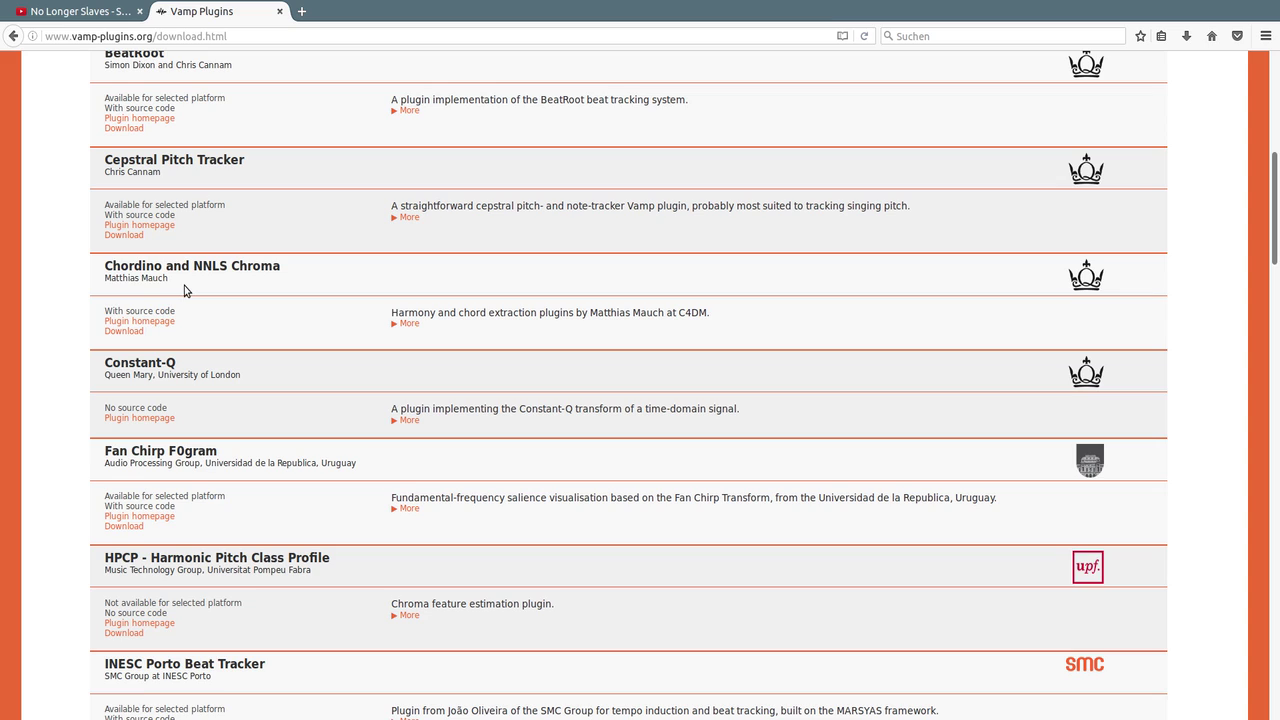
pyautogui.click(116, 332)
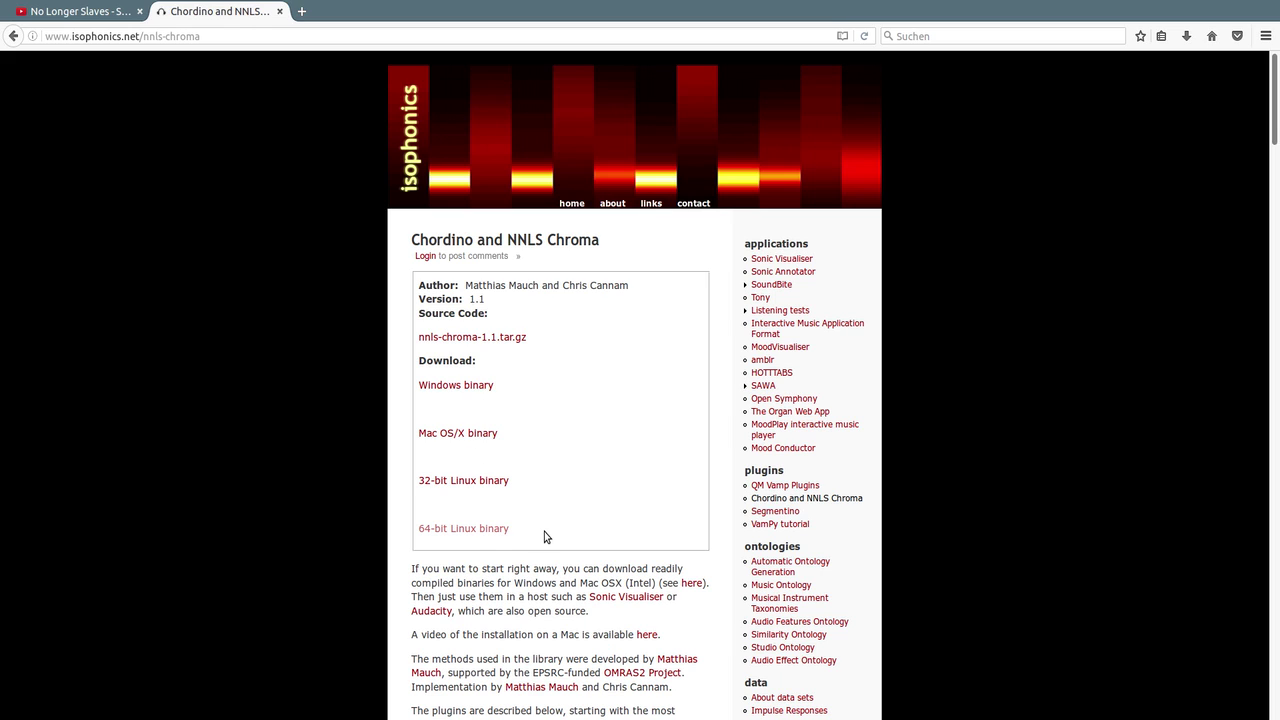
# - Go back to the Vamp plugins list and open the Queen Mary plugin set's v1.7.1 files page
pyautogui.hotkey('alt', 'Left')
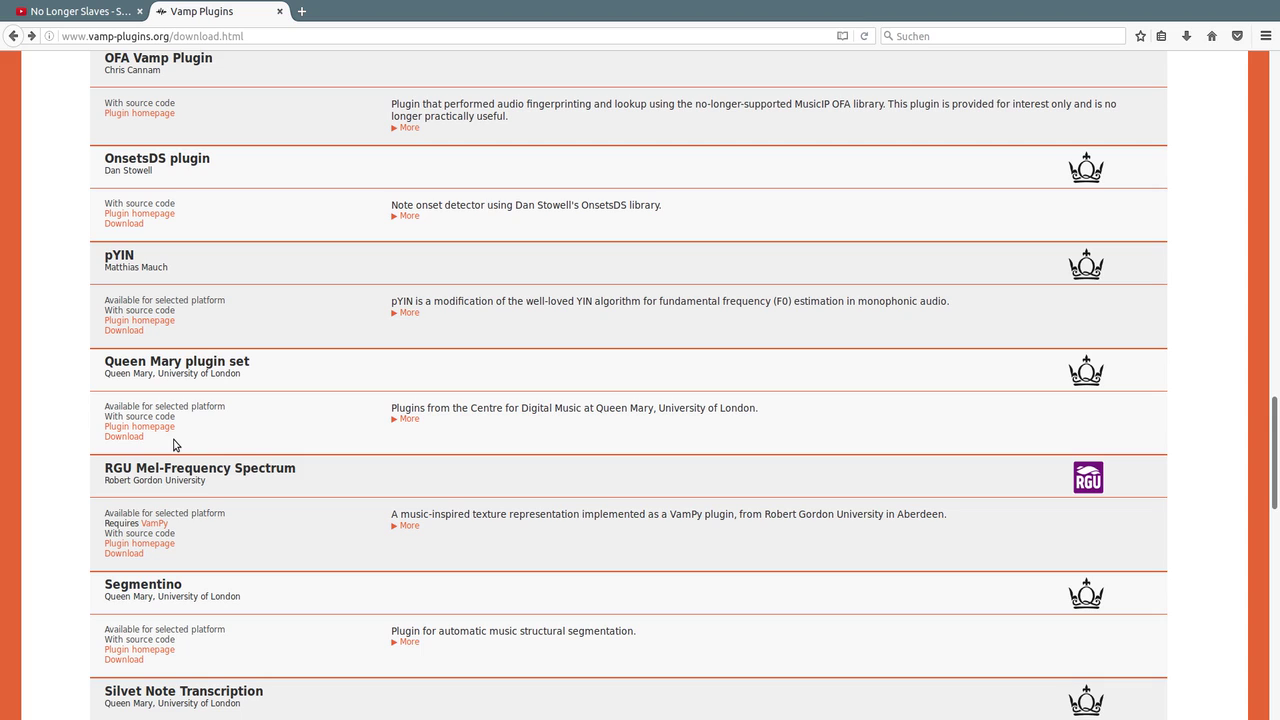
pyautogui.click(126, 437)
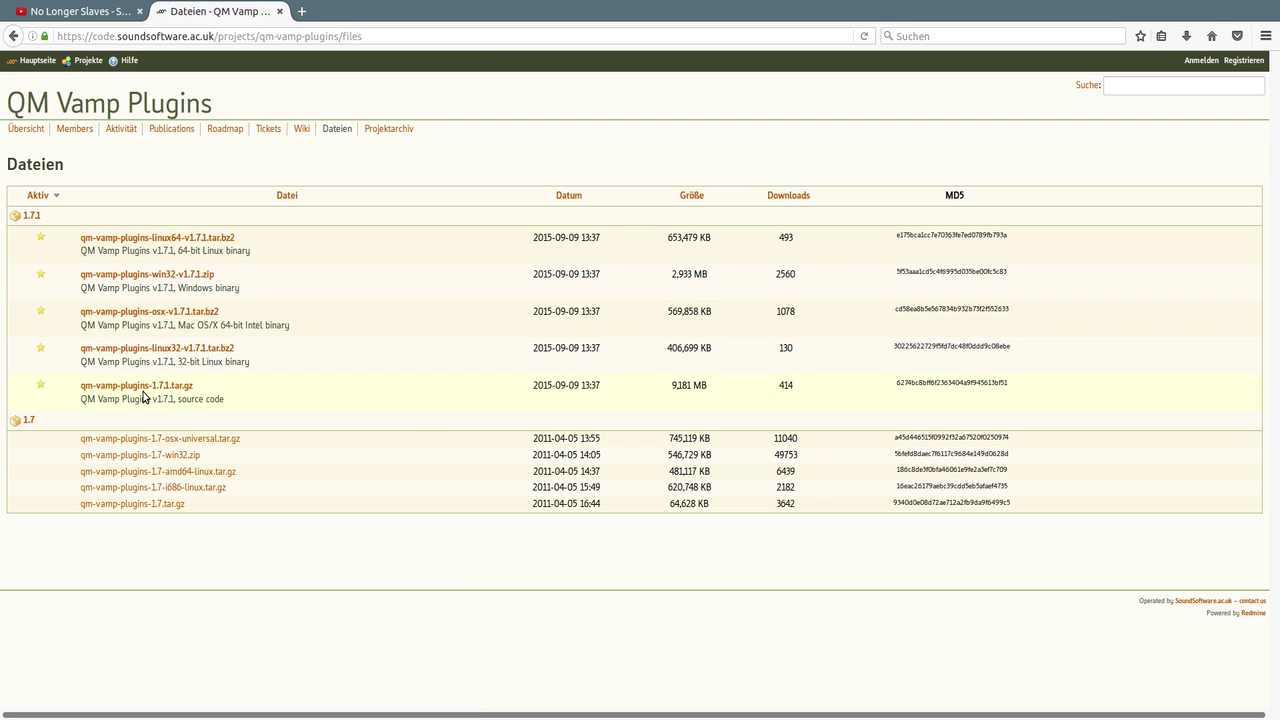
# - Review the install folders /usr/local/lib/vamp and $HOME/vamp on the Vamp plugins page
pyautogui.hotkey('alt', 'Left')
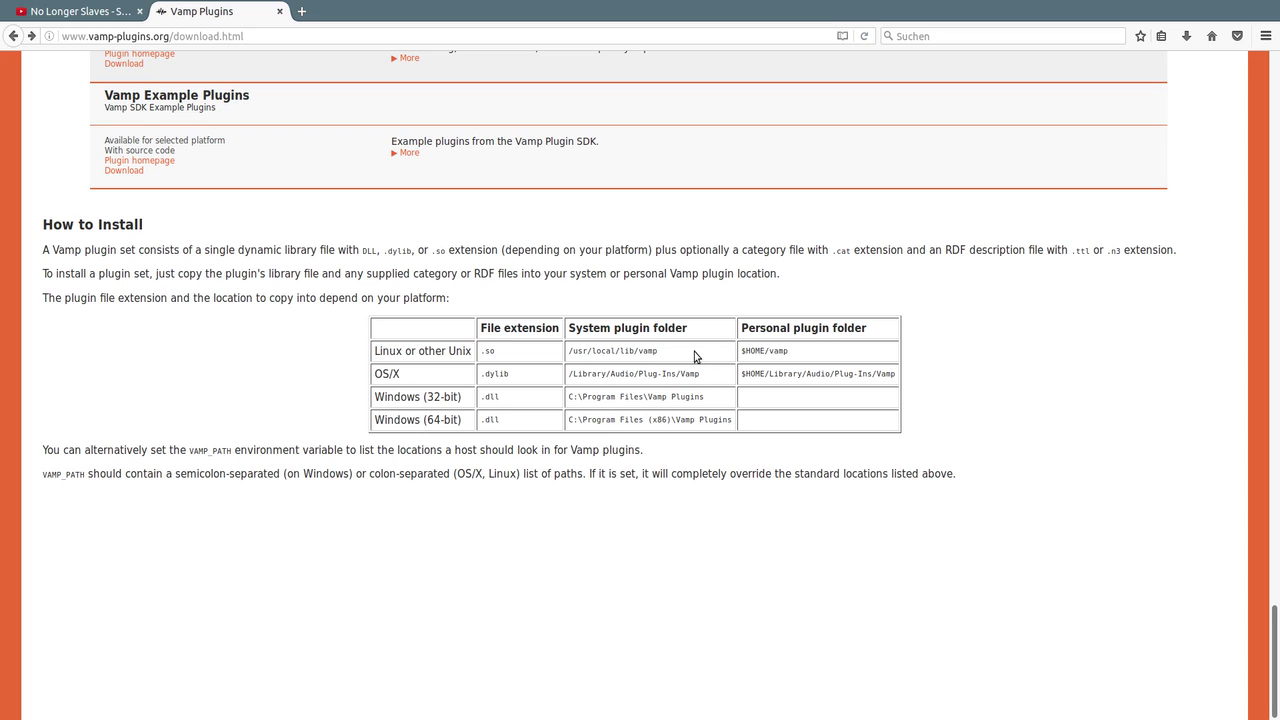
pyautogui.moveTo(686, 352); pyautogui.dragTo(568, 351)
pyautogui.moveTo(803, 352); pyautogui.dragTo(729, 355)
pyautogui.click(529, 533)
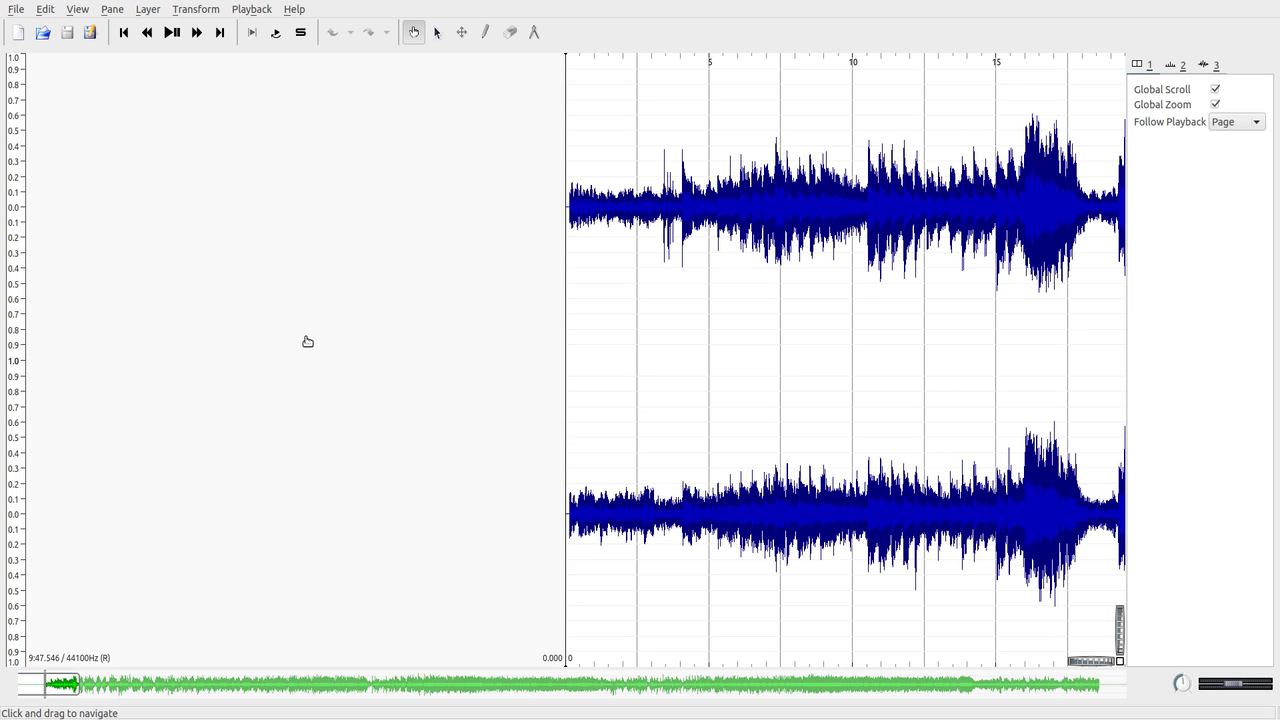
# - Run Chordino: Chord Estimate with default parameters to label chords like D, Gmaj7, G6 and A
pyautogui.click(197, 12)
pyautogui.moveTo(228, 52)
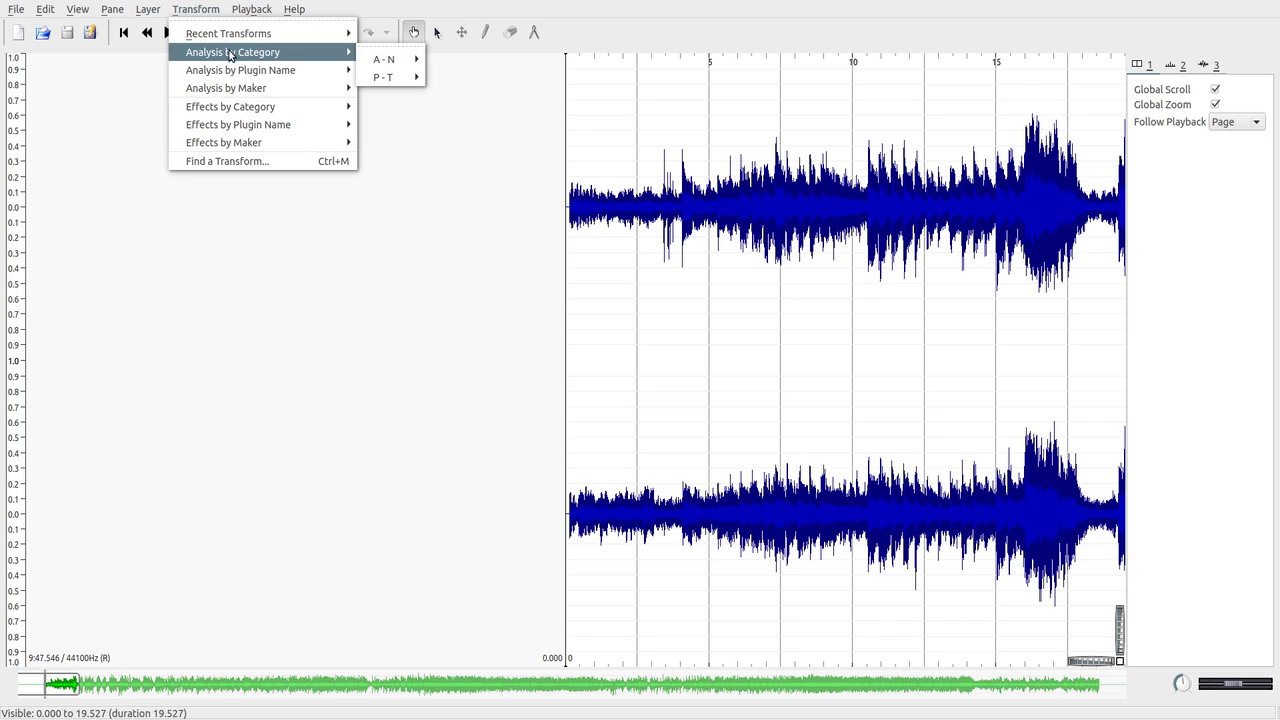
pyautogui.moveTo(384, 59)
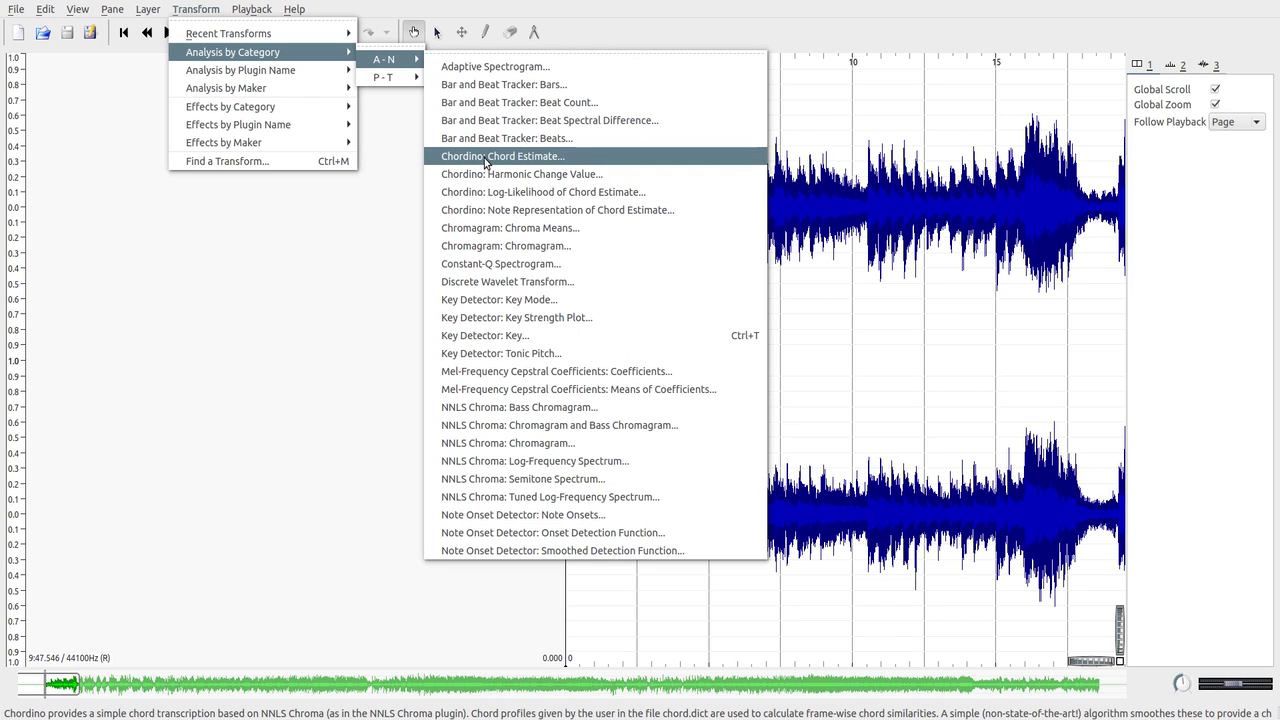
pyautogui.click(502, 156)
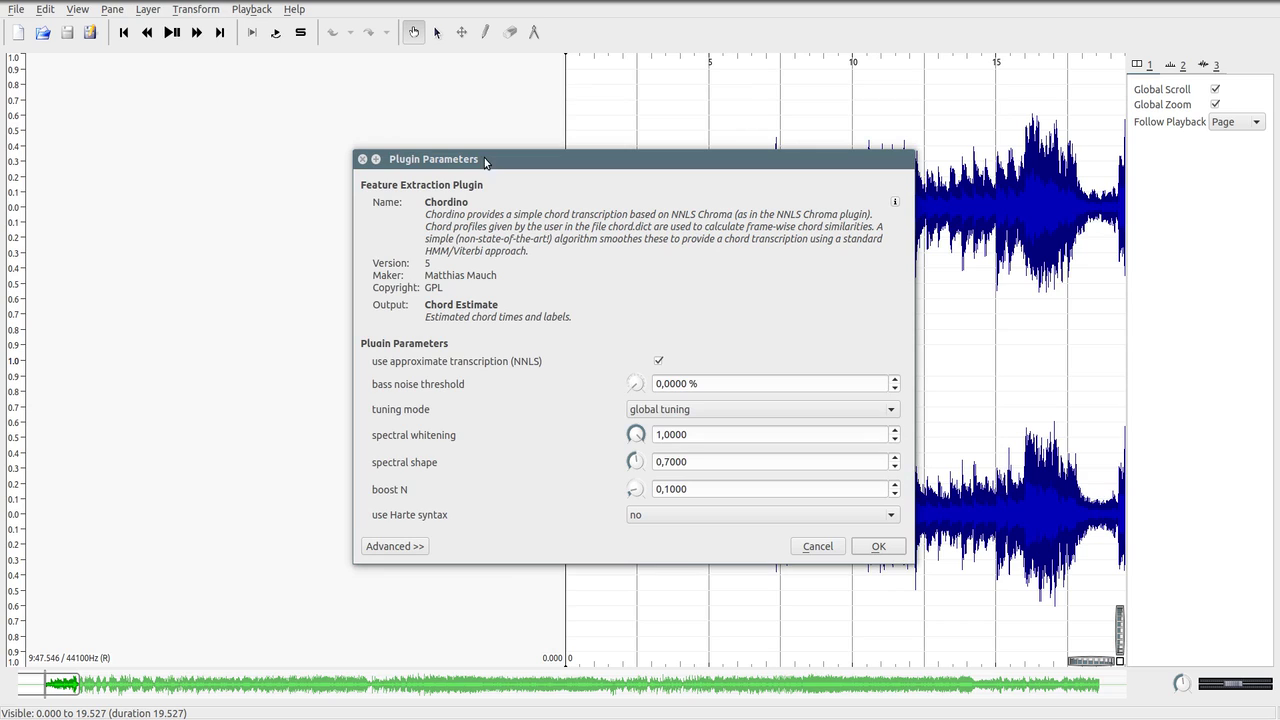
pyautogui.click(880, 547)
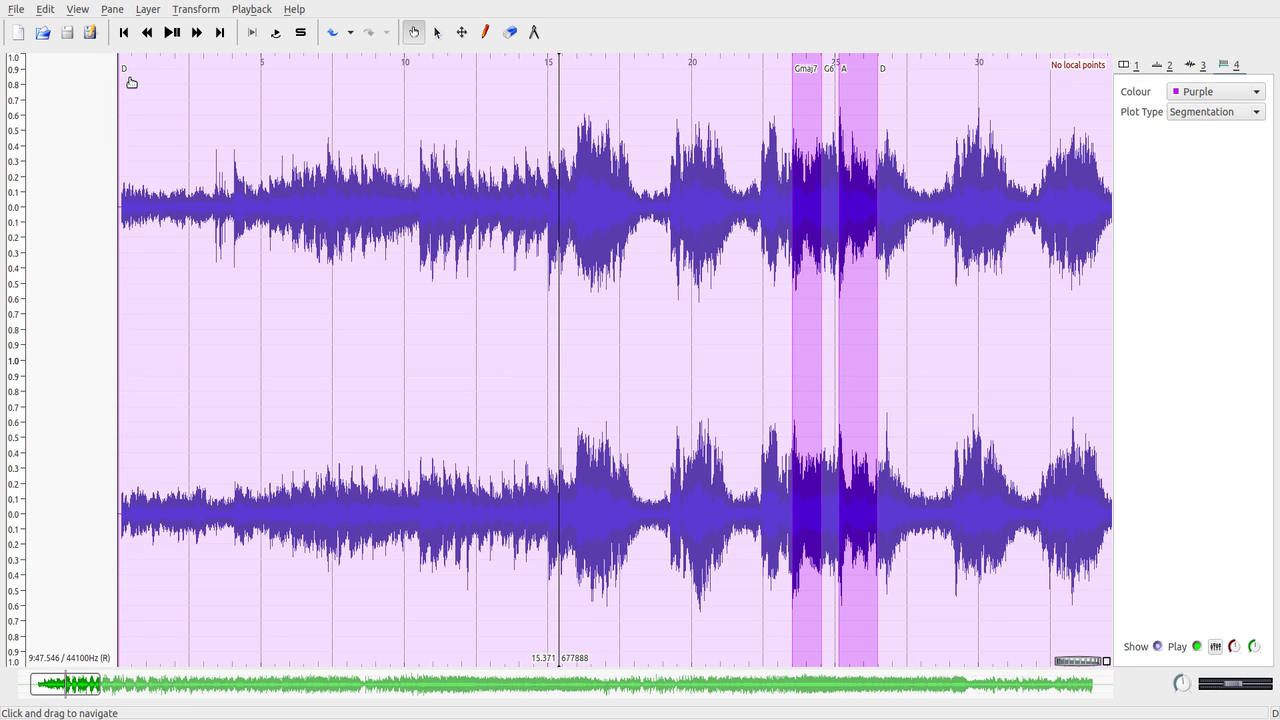
# - Play the song against the chord labels, skip to the next chord change, and stop near 51 seconds
pyautogui.press('space')
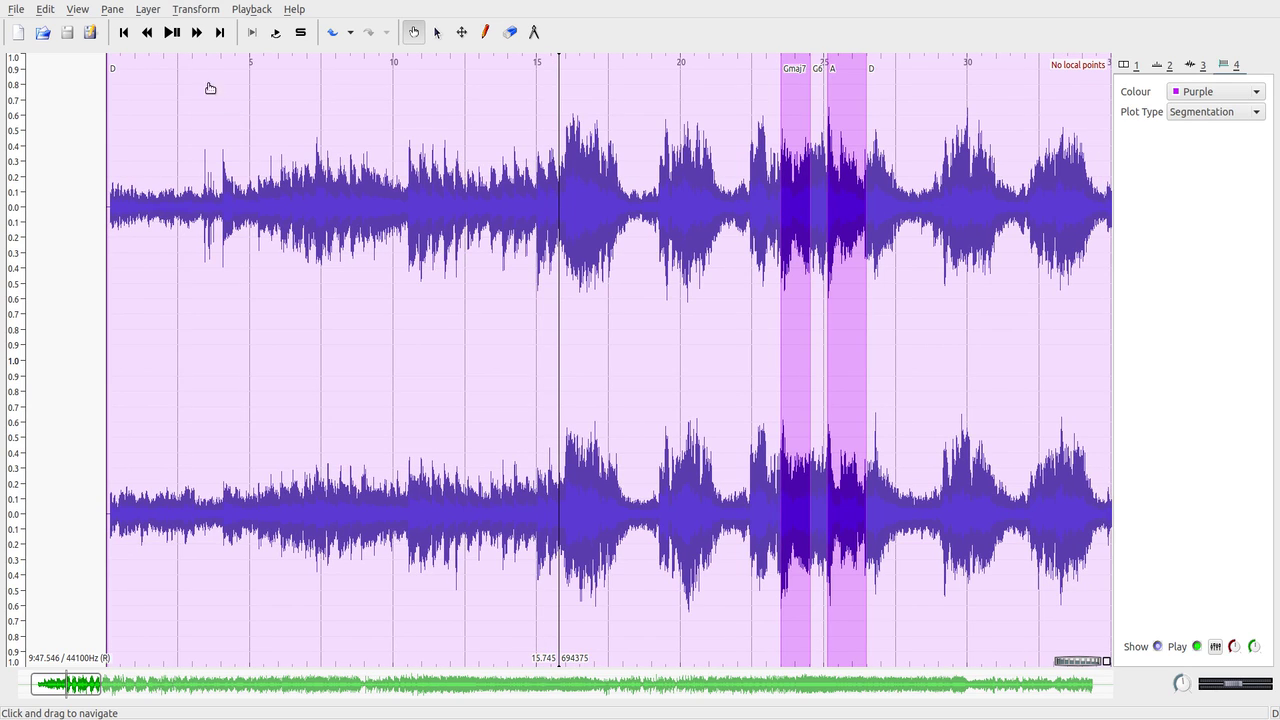
pyautogui.click(171, 34)
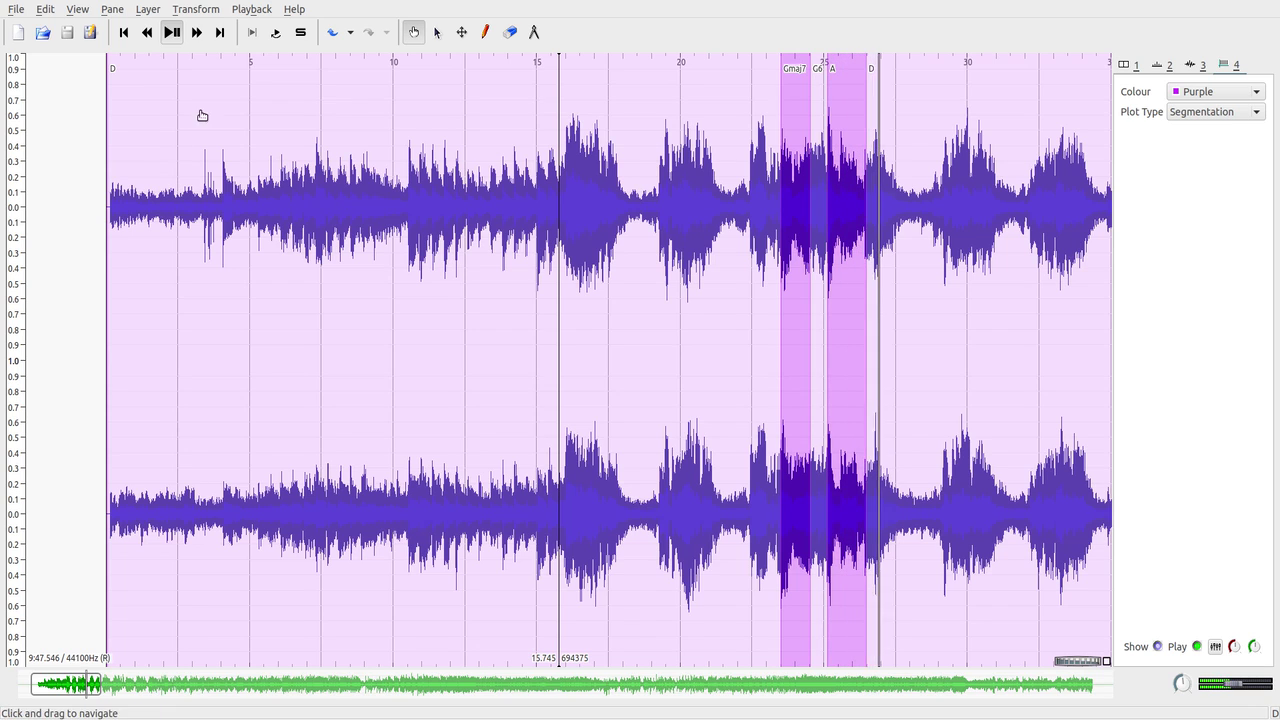
pyautogui.click(172, 32)
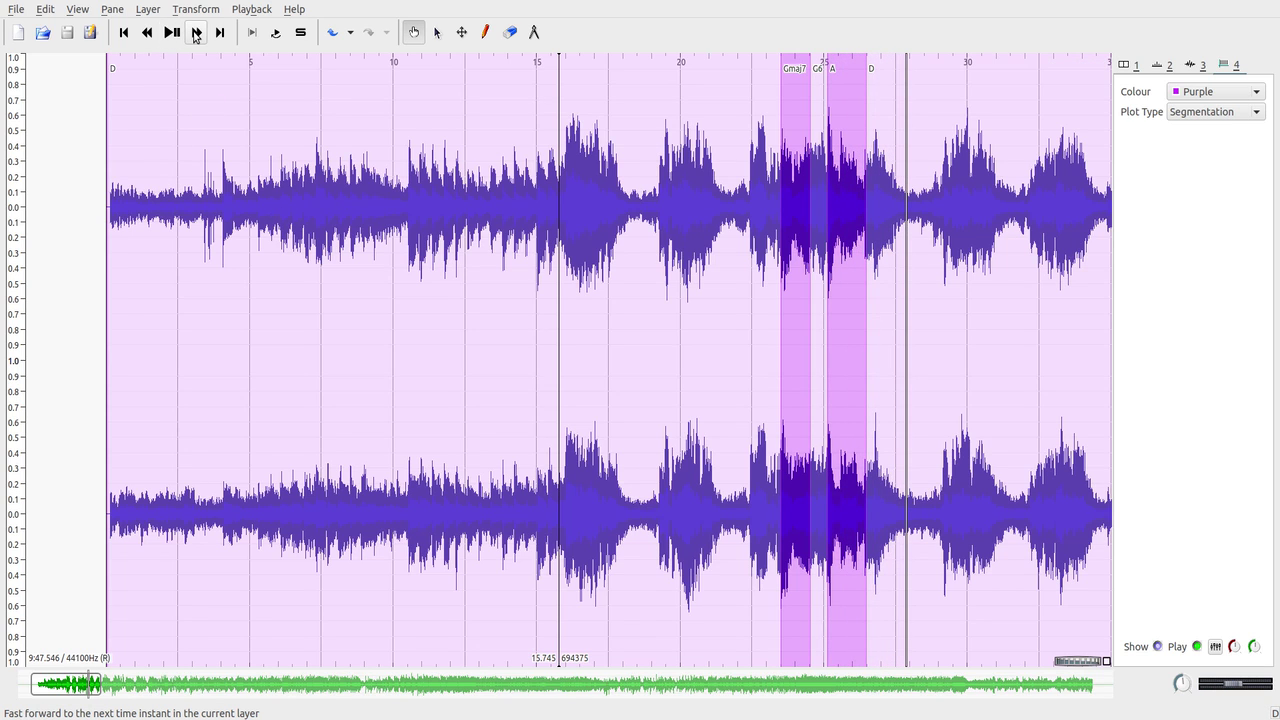
pyautogui.click(196, 33)
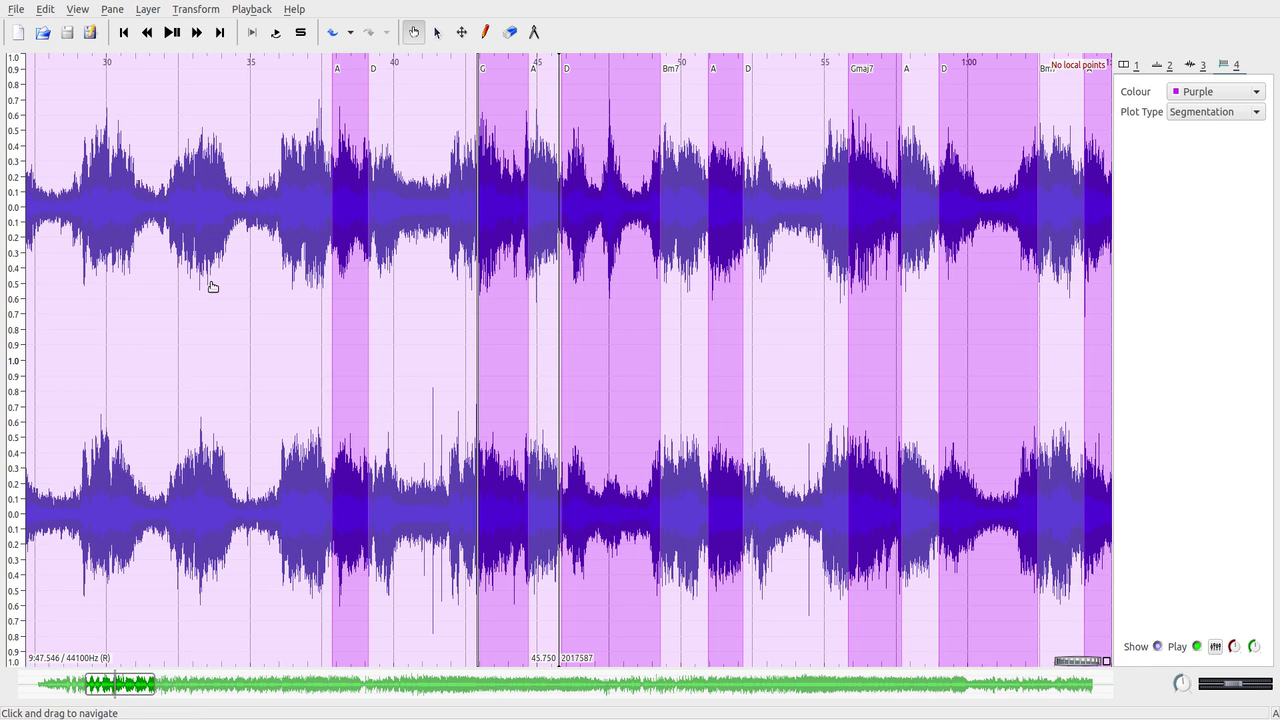
pyautogui.click(171, 33)
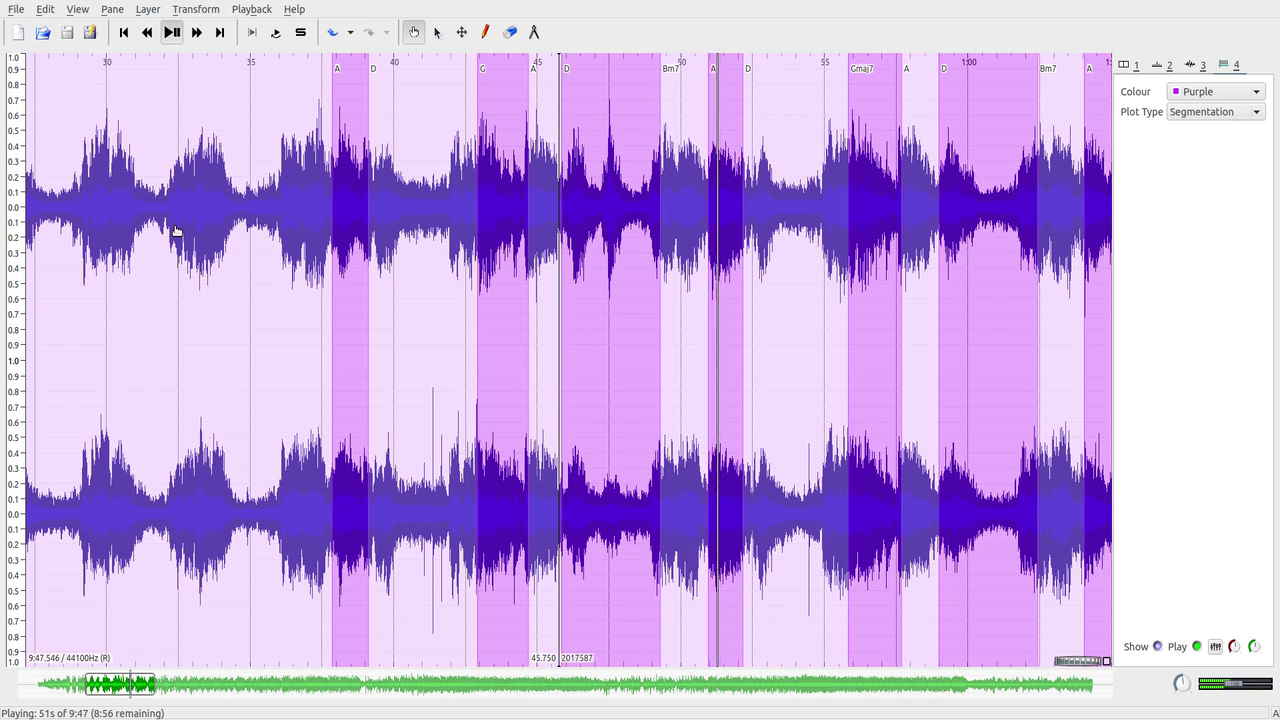
pyautogui.click(172, 32)
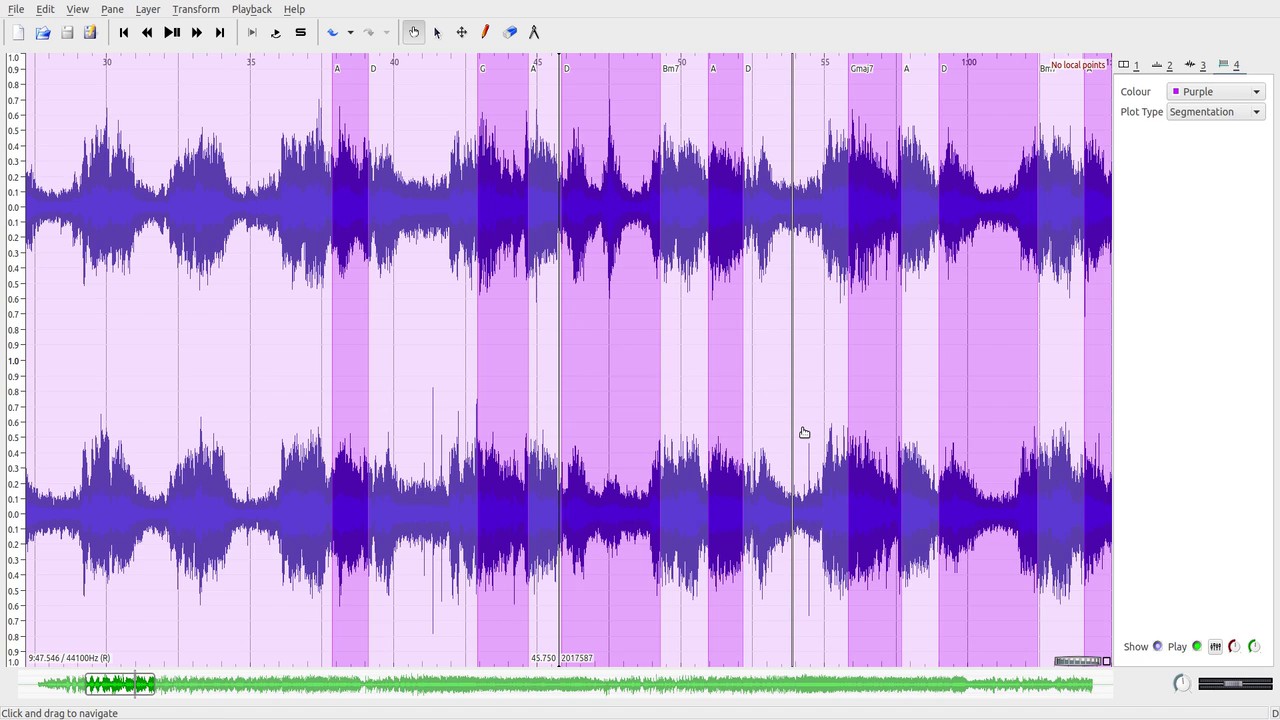
# - Change the chord layer's playback clip from 'tap' to 'kick'
pyautogui.click(1215, 647)
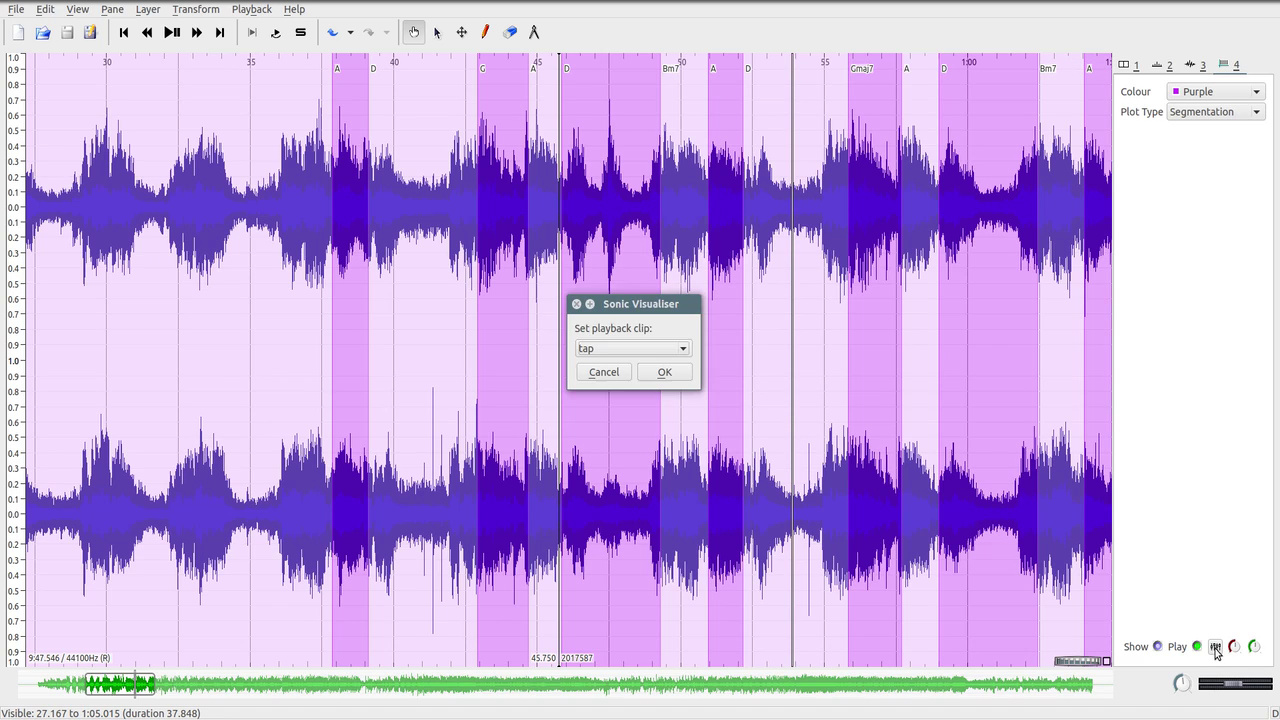
pyautogui.click(624, 348)
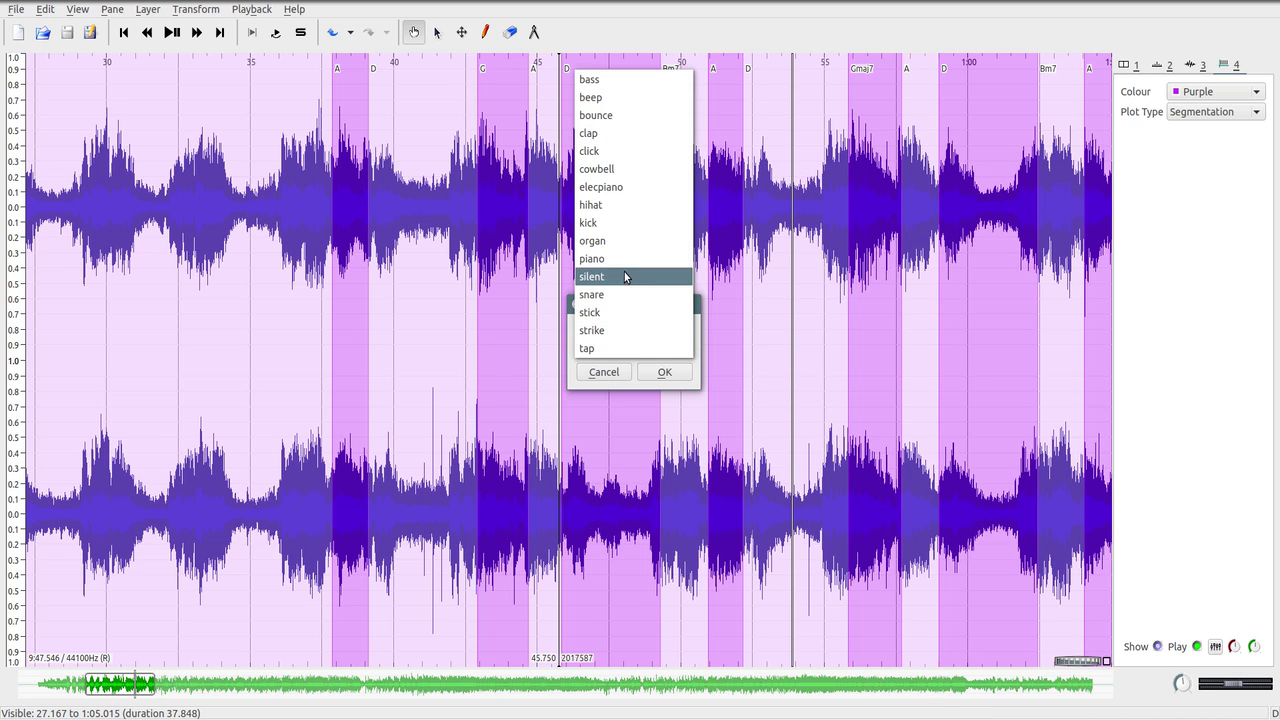
pyautogui.click(606, 224)
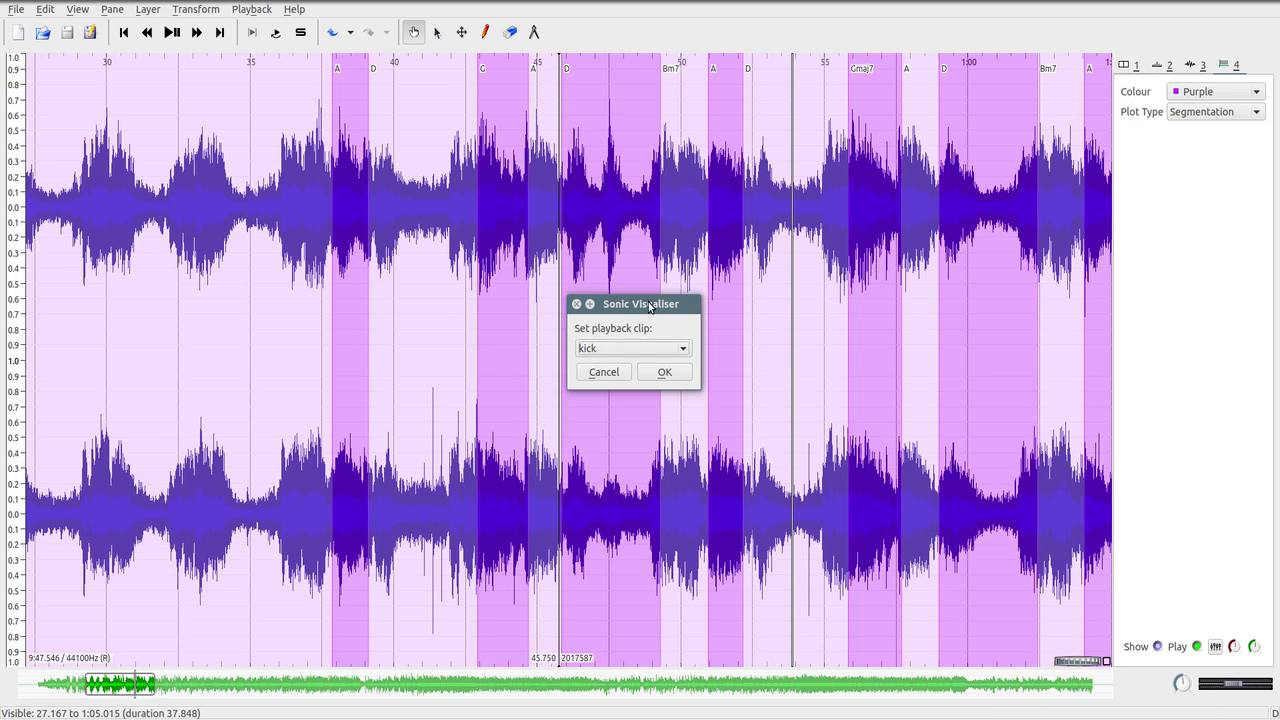
pyautogui.click(666, 373)
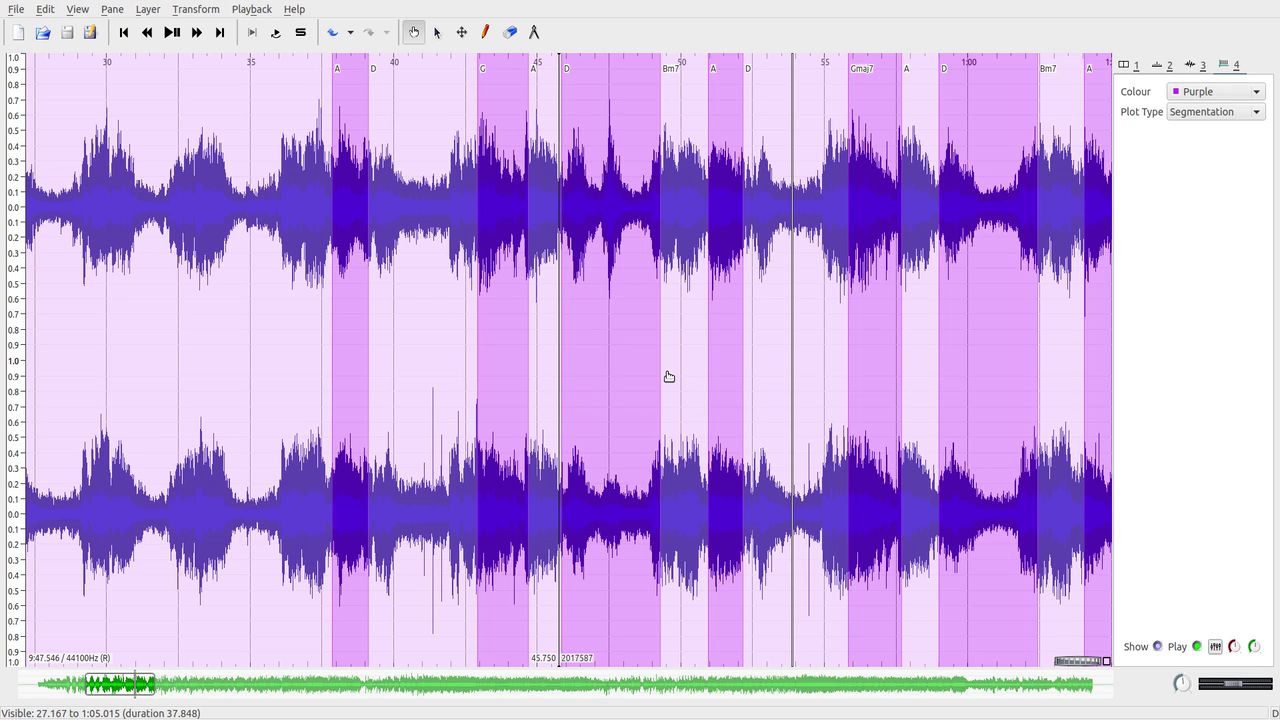
# - Play the song with kicks on chord changes, stop, and rewind to the start
pyautogui.click(169, 35)
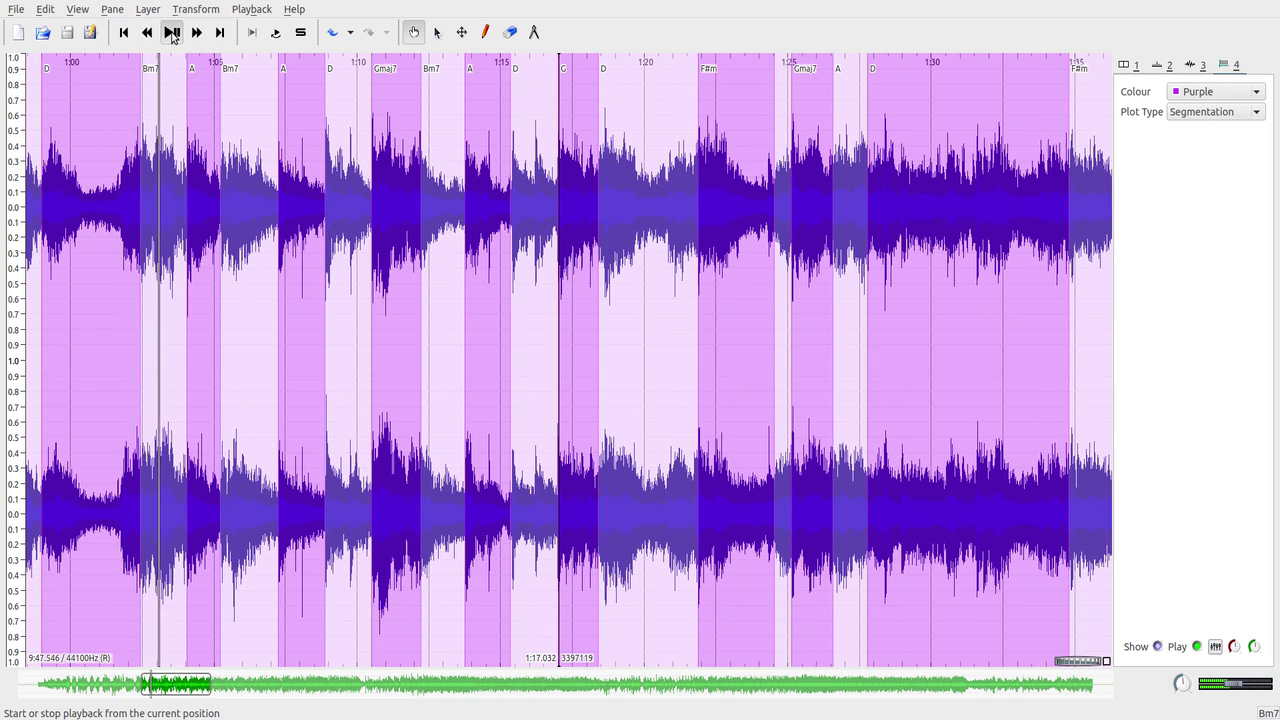
pyautogui.click(172, 34)
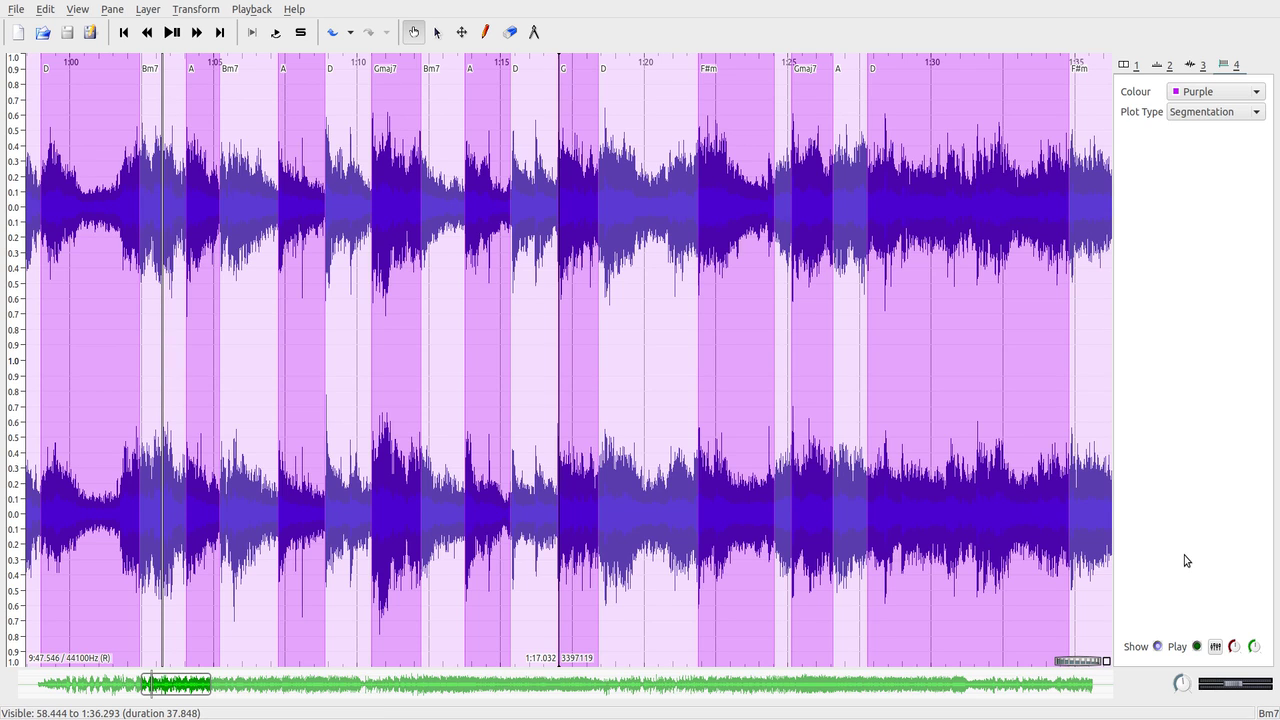
pyautogui.press('Home')
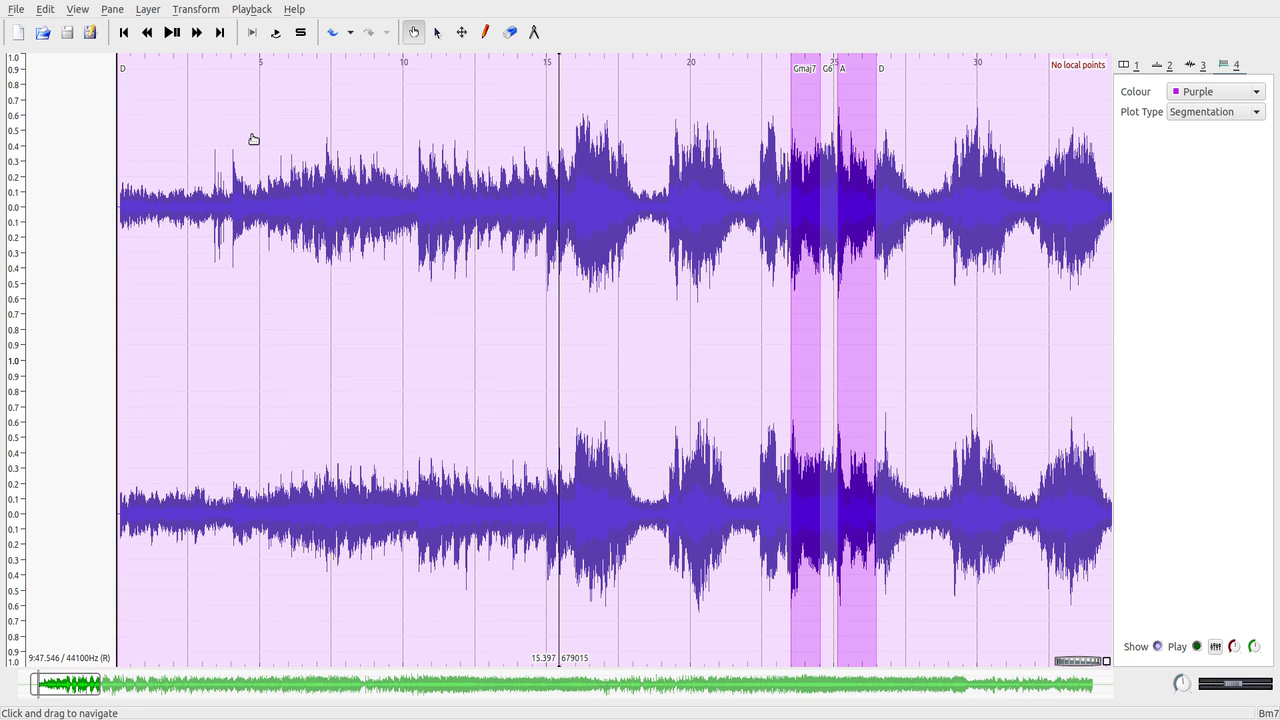
# - Run Key Detector: Key with default parameters, marking the song as D major
pyautogui.click(202, 12)
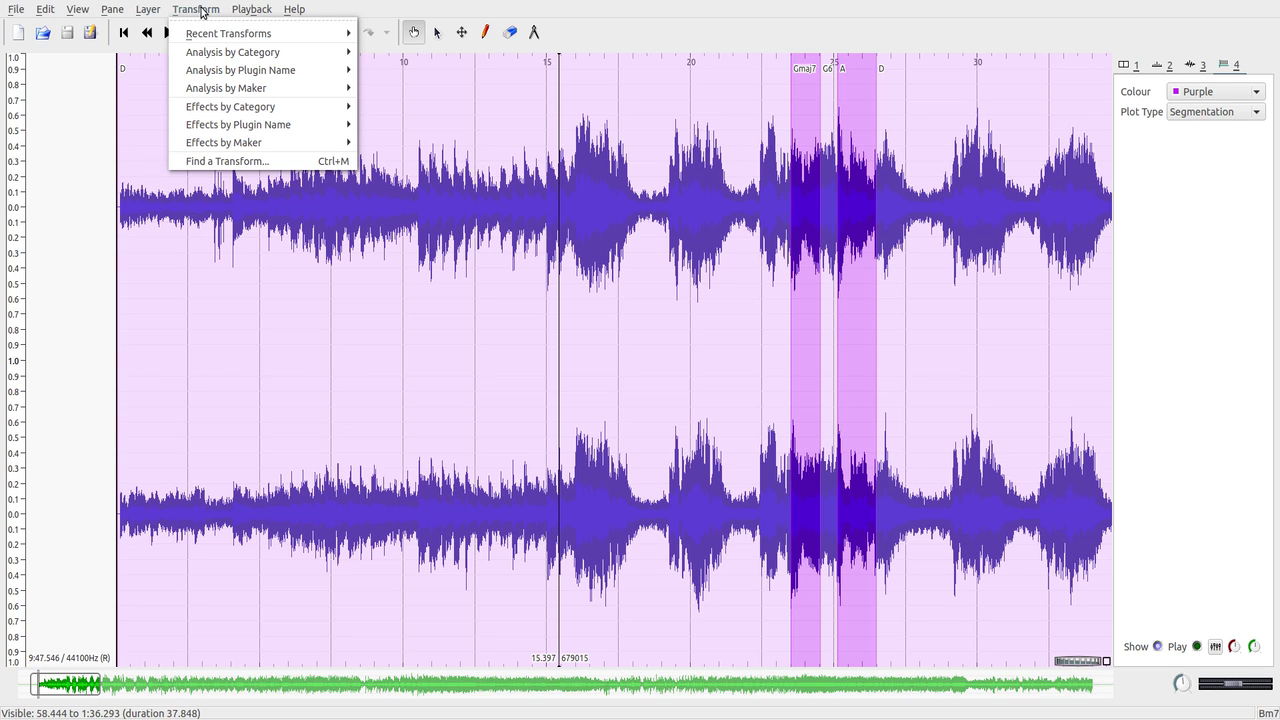
pyautogui.moveTo(236, 59)
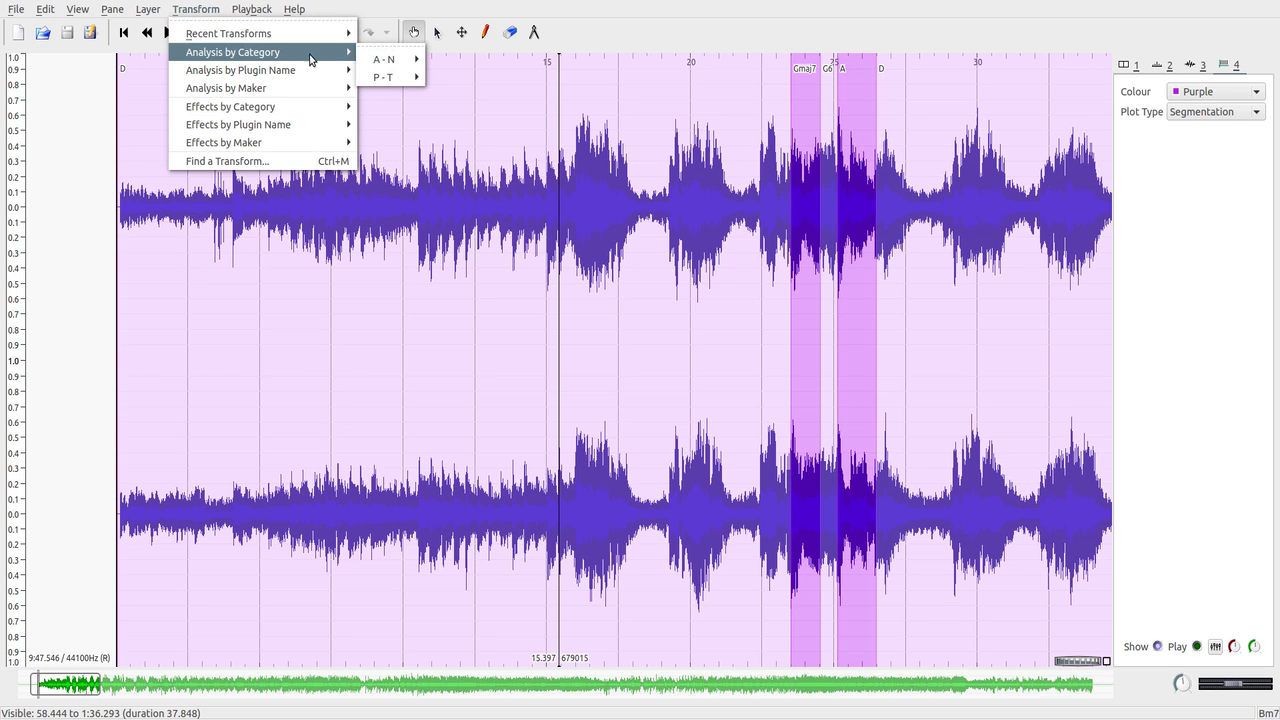
pyautogui.moveTo(387, 60)
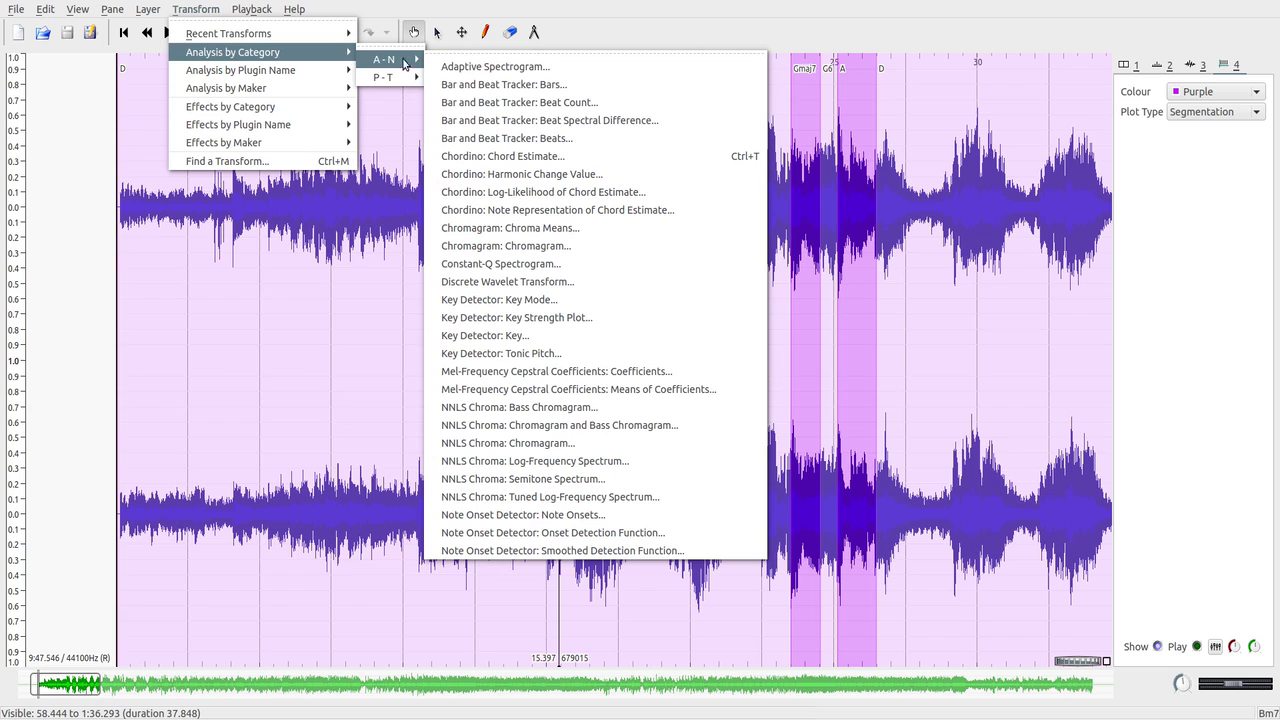
pyautogui.click(512, 338)
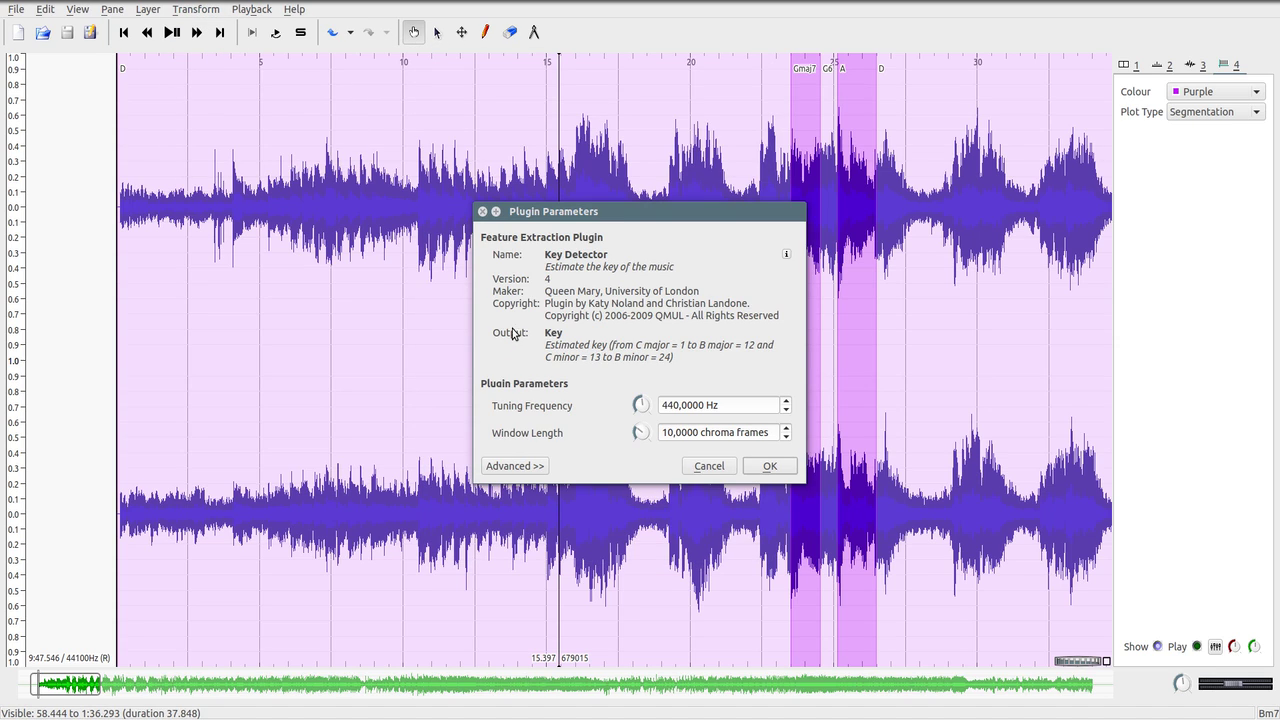
pyautogui.click(770, 467)
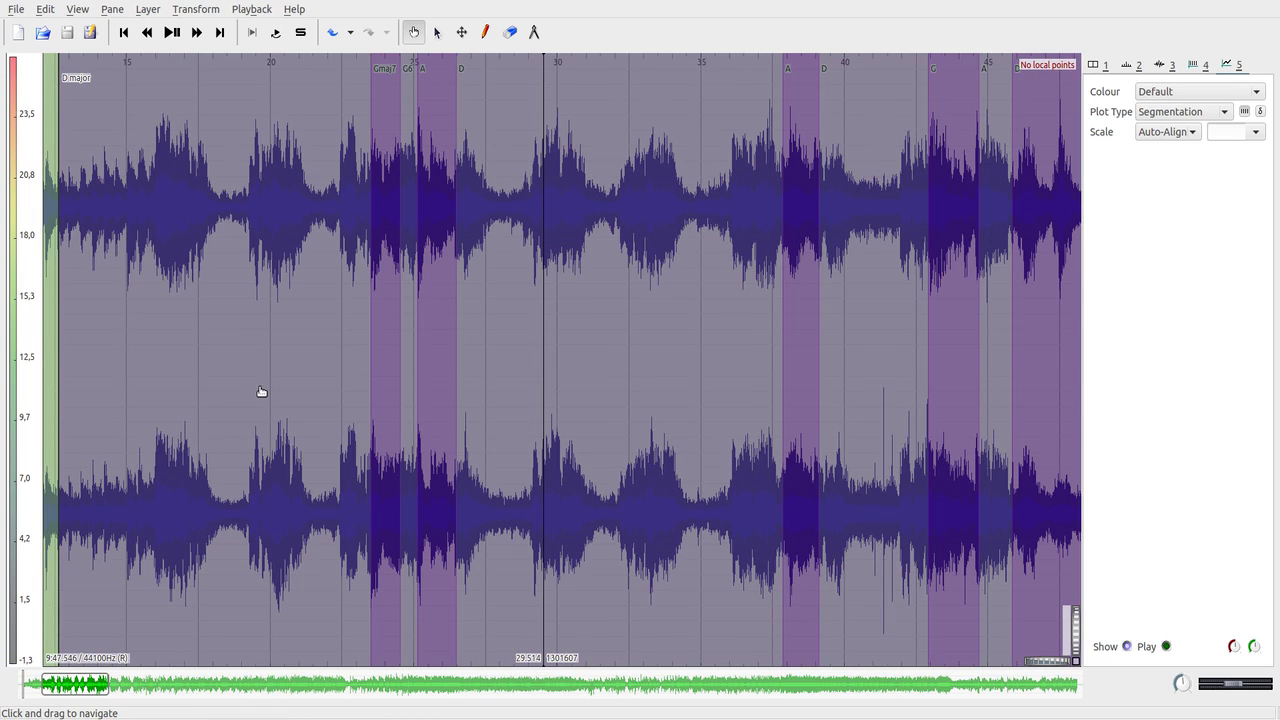